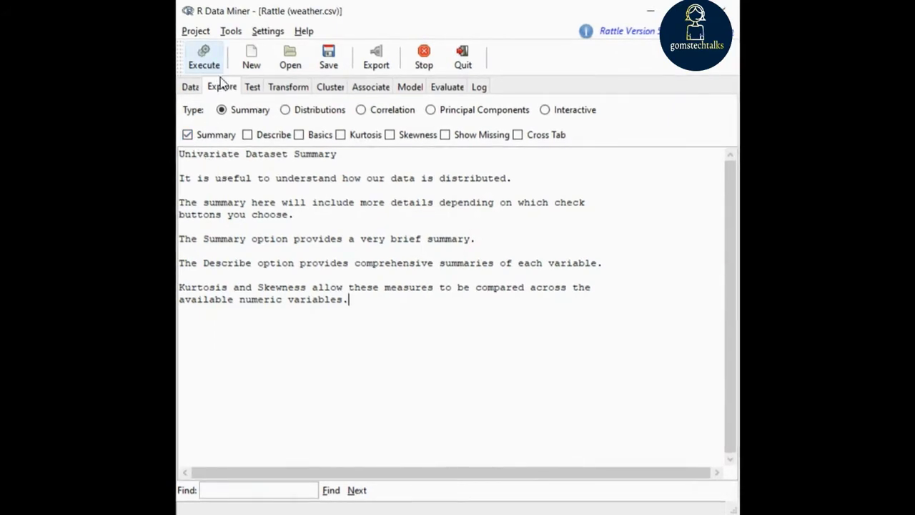
# Run the weather.csv summary and scroll through its quartiles, means and RainToday/RainTomorrow counts
pyautogui.click(204, 57)
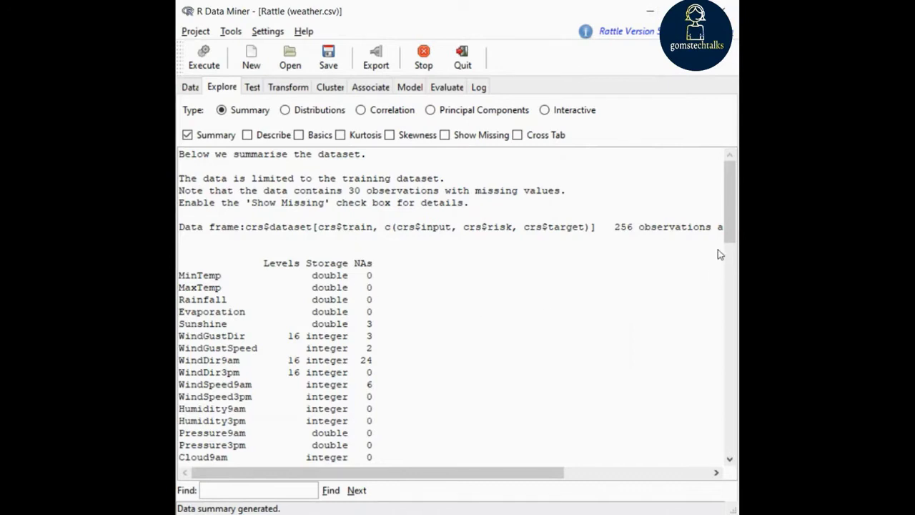
pyautogui.moveTo(725, 229); pyautogui.dragTo(738, 363)
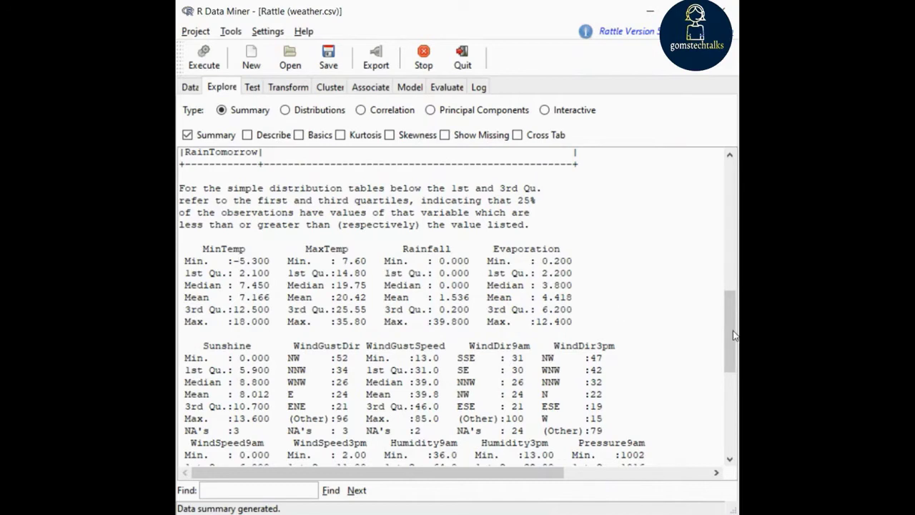
pyautogui.moveTo(731, 331); pyautogui.dragTo(734, 425)
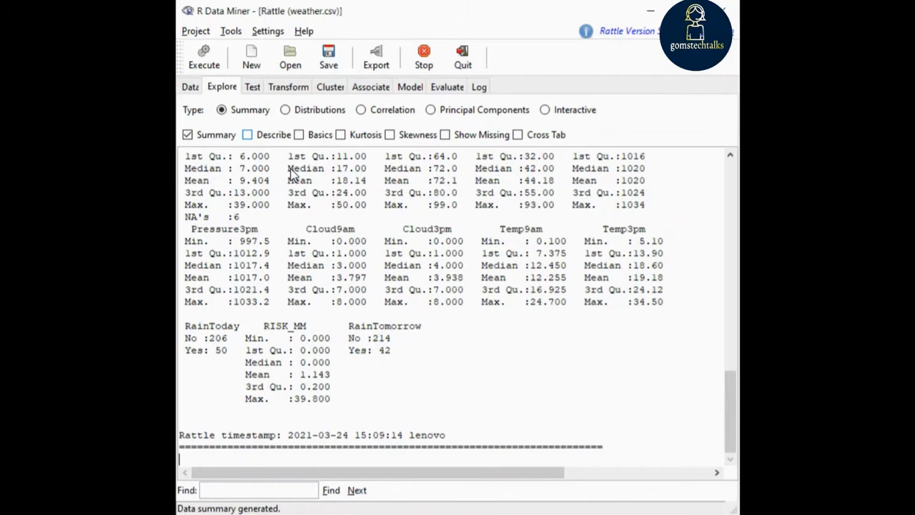
# Swap Summary for Describe, run it, and review the per-variable missing, distinct and Gmd output
pyautogui.click(246, 135)
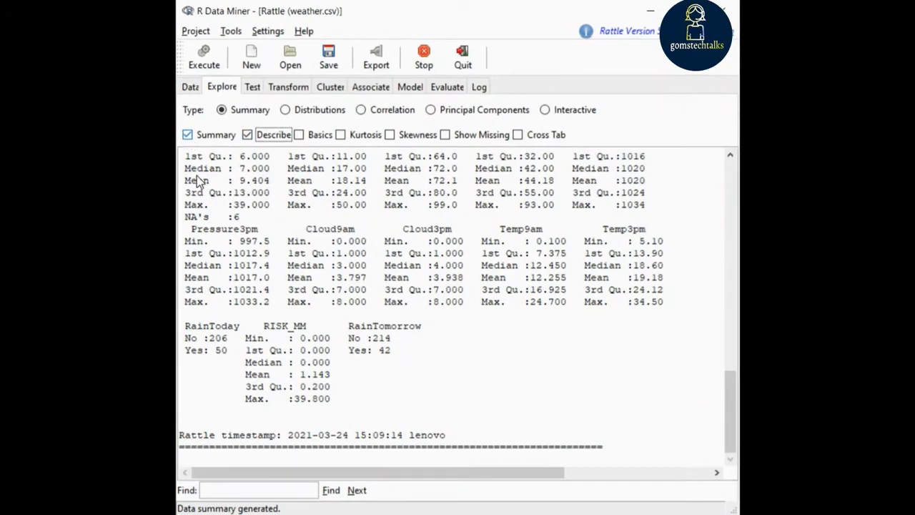
pyautogui.click(187, 135)
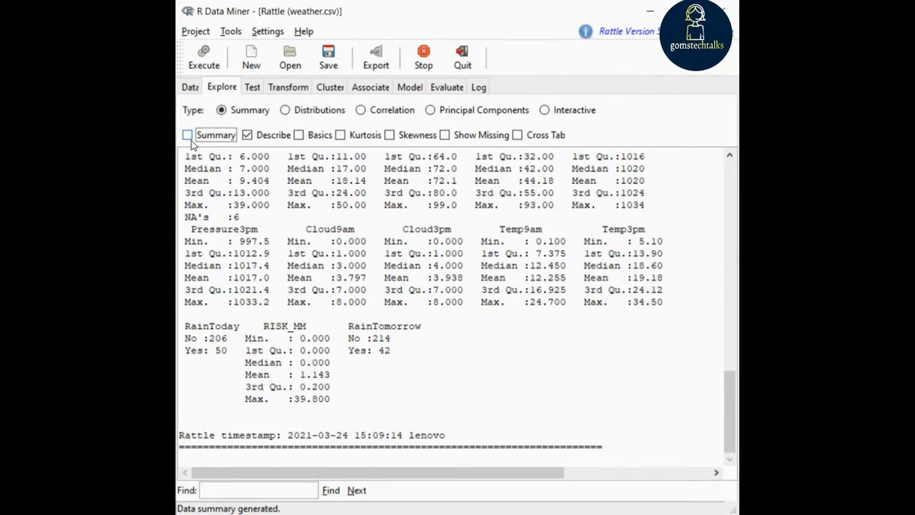
pyautogui.click(201, 62)
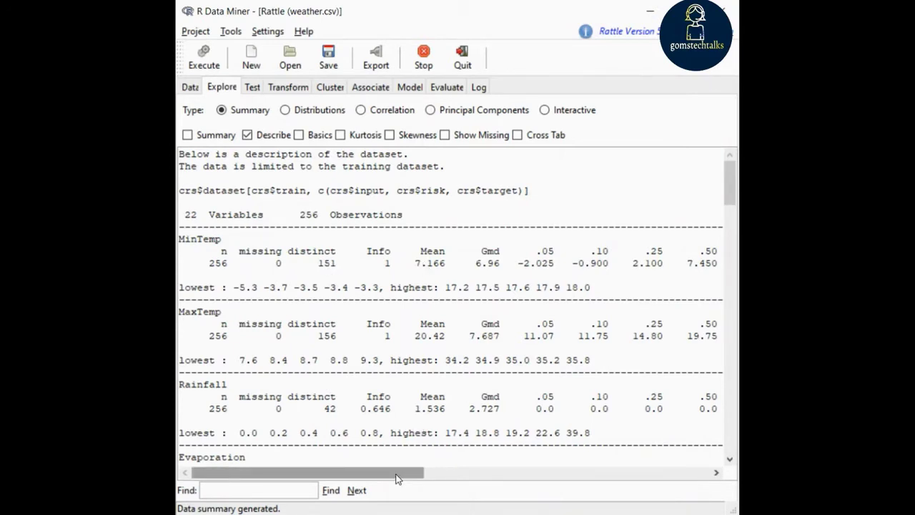
pyautogui.moveTo(396, 478)
pyautogui.mouseDown()
pyautogui.moveTo(583, 460)
pyautogui.moveTo(400, 469)
pyautogui.mouseUp()
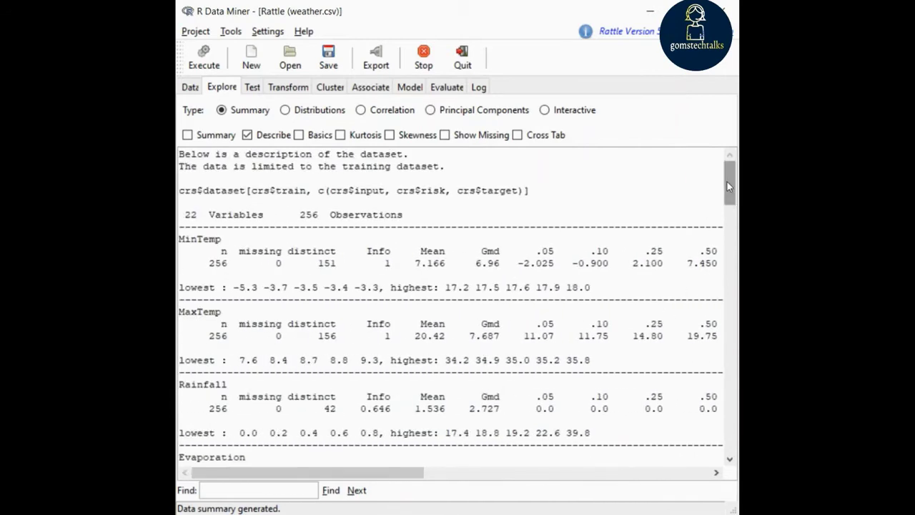
pyautogui.moveTo(727, 186); pyautogui.dragTo(729, 436)
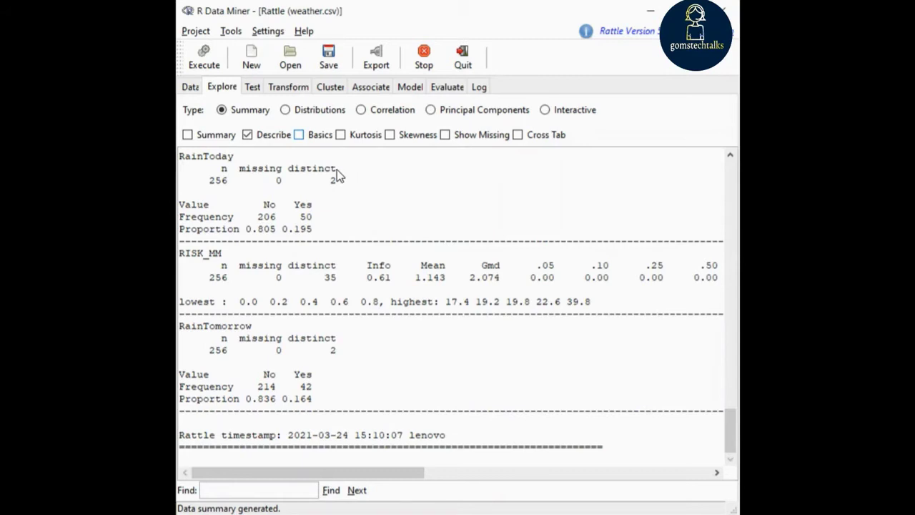
# Swap Describe for Basics, run it, and review statistics down to Temp3pm before unticking Basics
pyautogui.click(299, 135)
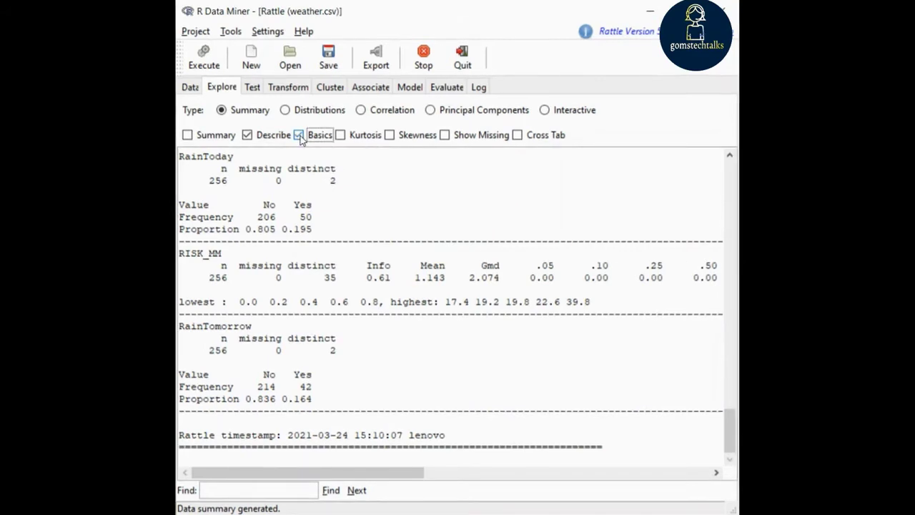
pyautogui.click(247, 135)
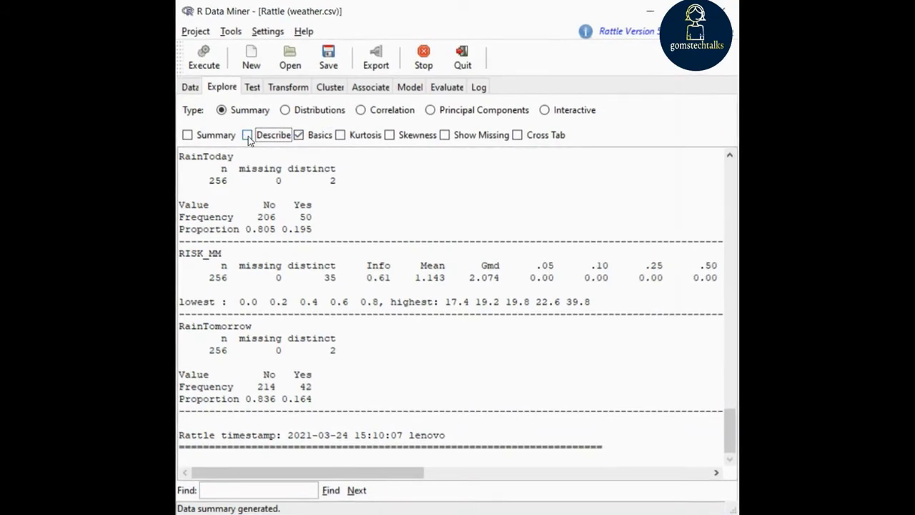
pyautogui.click(204, 57)
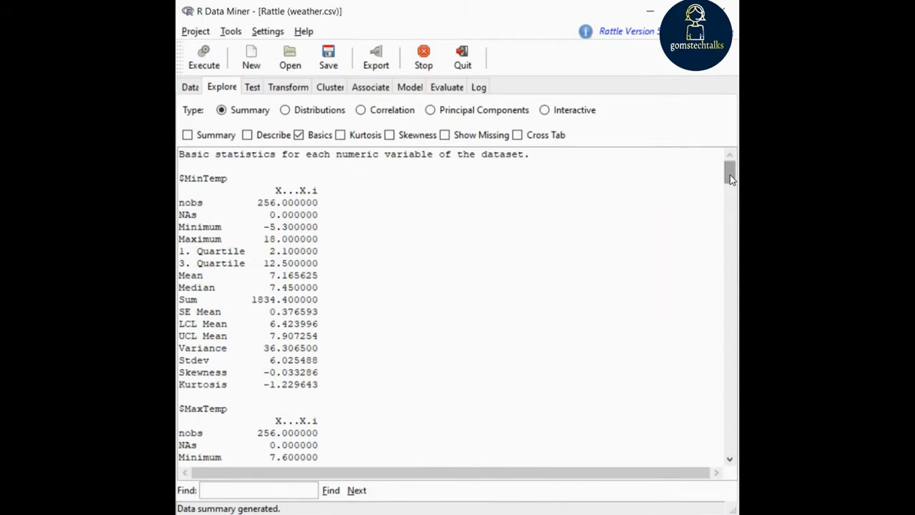
pyautogui.moveTo(730, 177); pyautogui.dragTo(730, 386)
pyautogui.moveTo(730, 392); pyautogui.dragTo(731, 431)
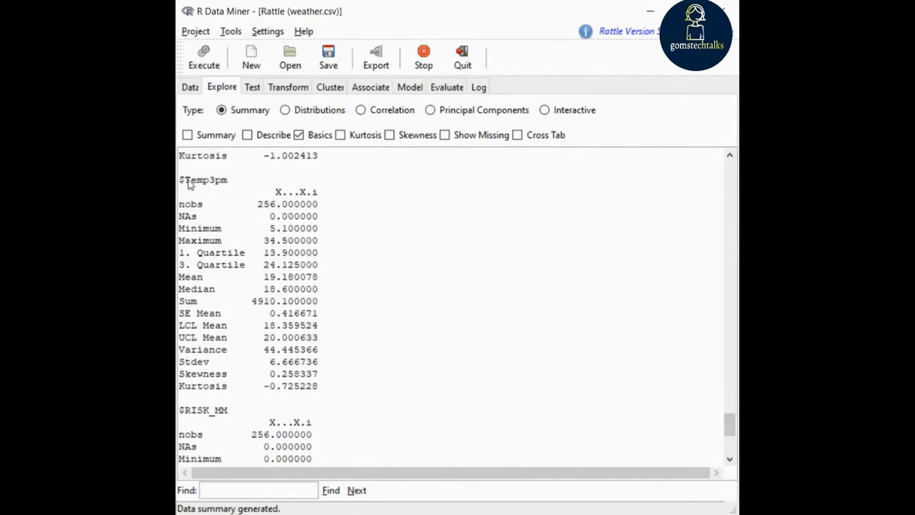
pyautogui.moveTo(188, 183); pyautogui.dragTo(229, 184)
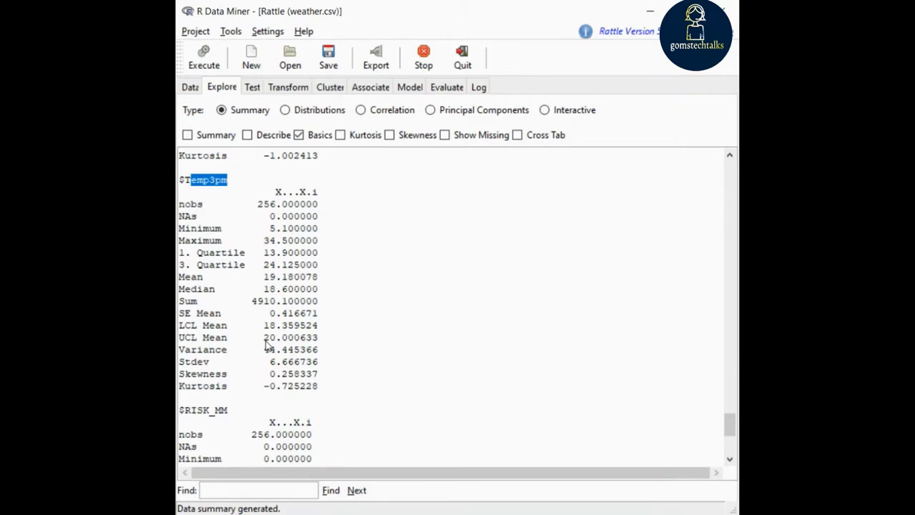
pyautogui.click(300, 137)
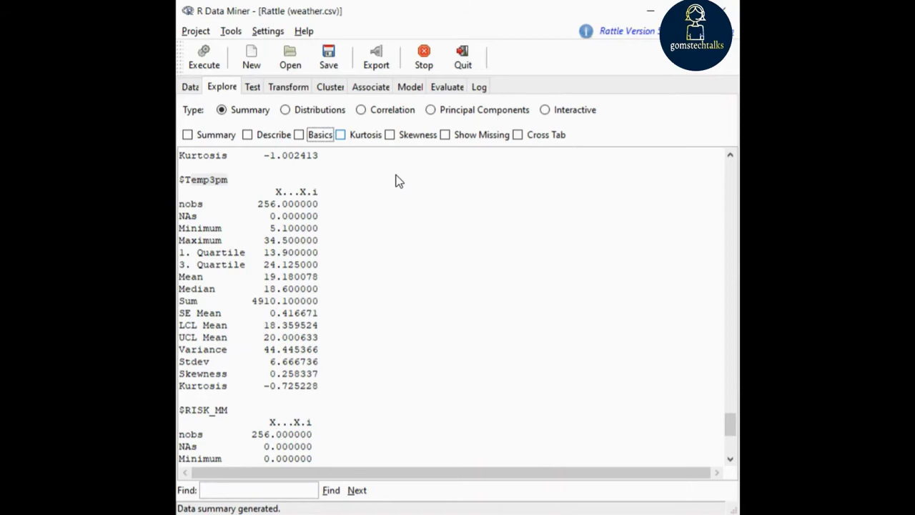
# Compute kurtosis per numeric variable (Rainfall 26.77, RISK_MM 44.43), then also tick Skewness
pyautogui.click(340, 134)
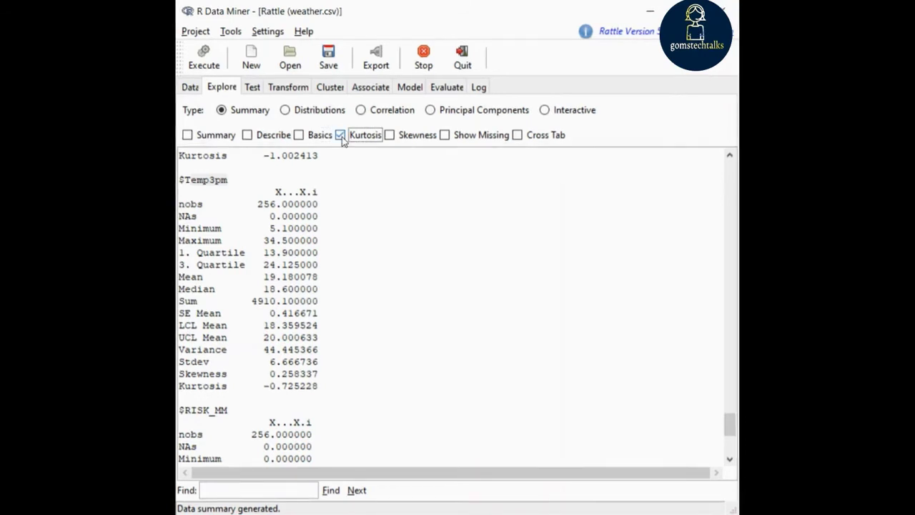
pyautogui.click(205, 65)
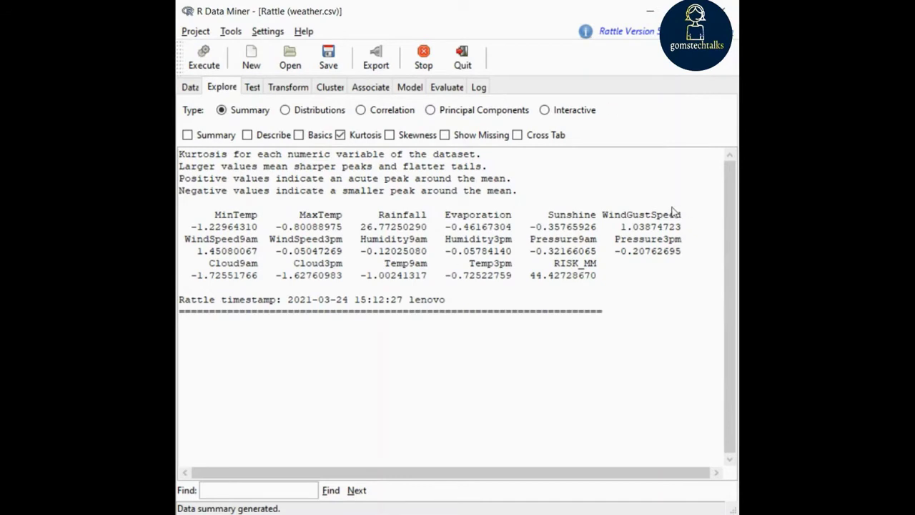
pyautogui.click(390, 138)
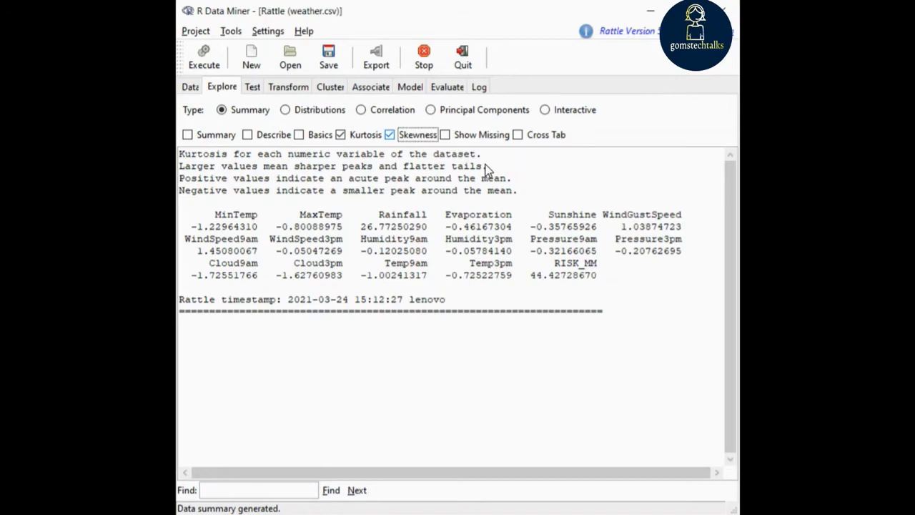
# Untick Kurtosis and rerun to show skewness only (Rainfall 4.53, RISK_MM 5.94)
pyautogui.click(340, 134)
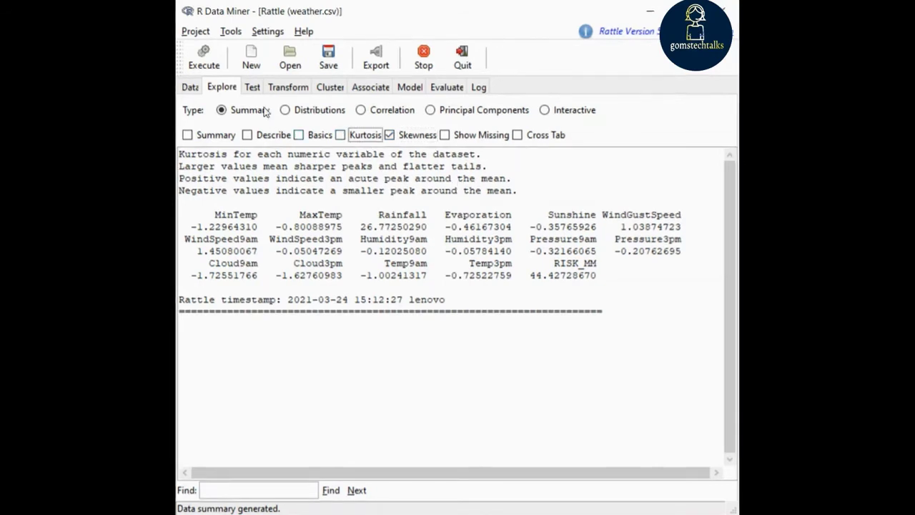
pyautogui.click(205, 60)
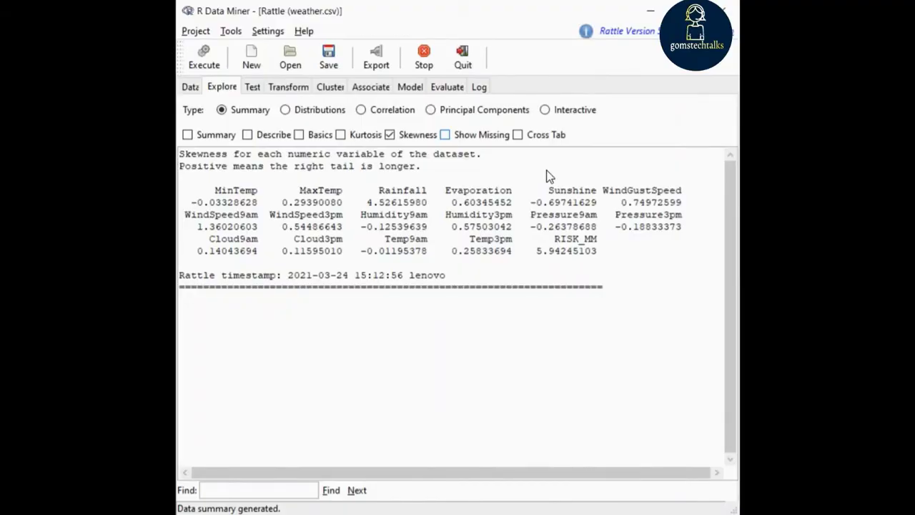
# Swap Skewness for Show Missing and run it: 47 missing values, 7 in WindSpeed9am
pyautogui.click(444, 135)
pyautogui.click(390, 137)
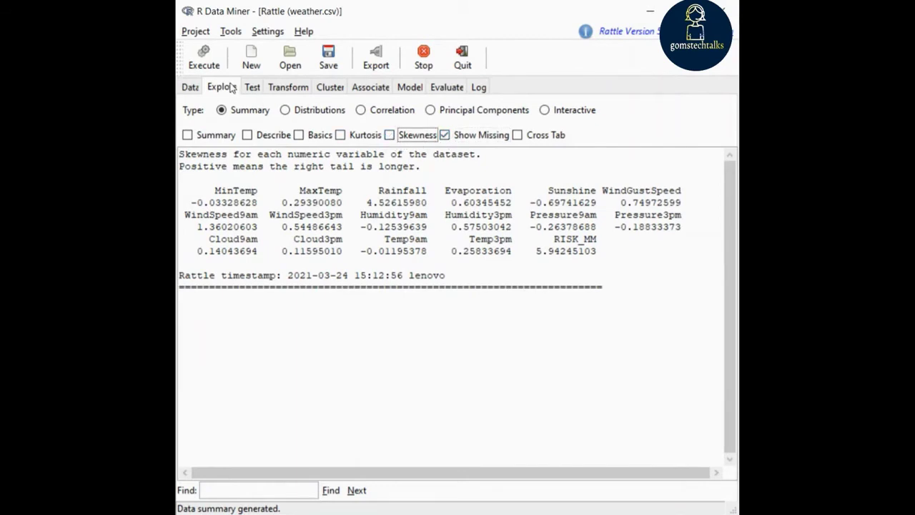
pyautogui.click(207, 57)
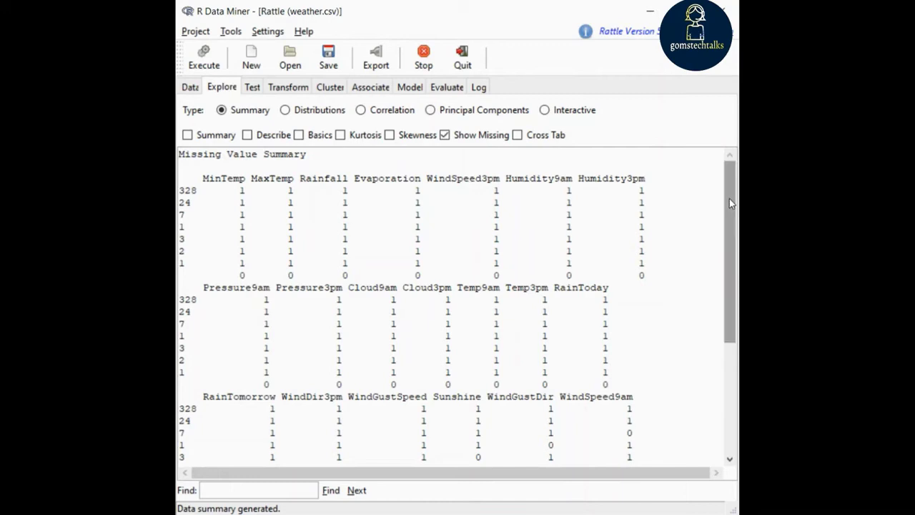
pyautogui.moveTo(729, 198); pyautogui.dragTo(729, 211)
pyautogui.scroll(1, 680, 363)
pyautogui.scroll(-6, 648, 263)
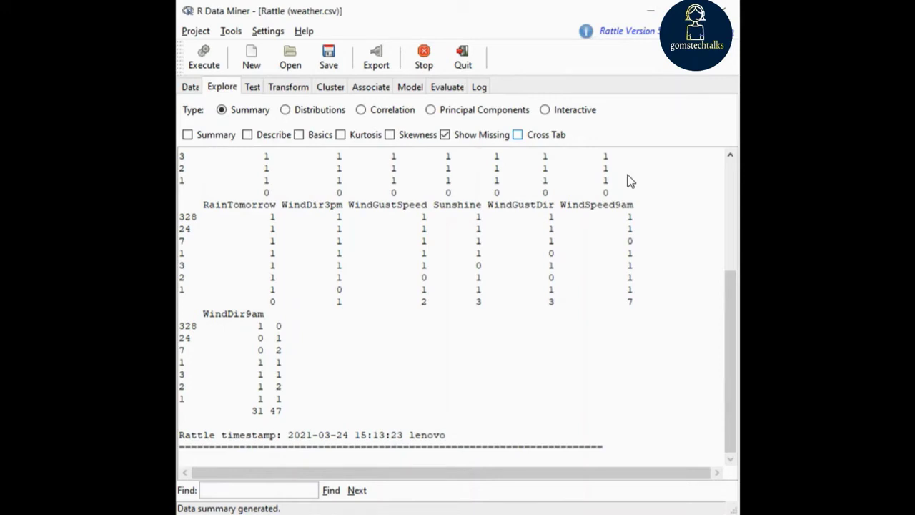
# Swap Show Missing for Cross Tab and run it, showing WindGustDir against RainTomorrow
pyautogui.click(517, 134)
pyautogui.click(444, 135)
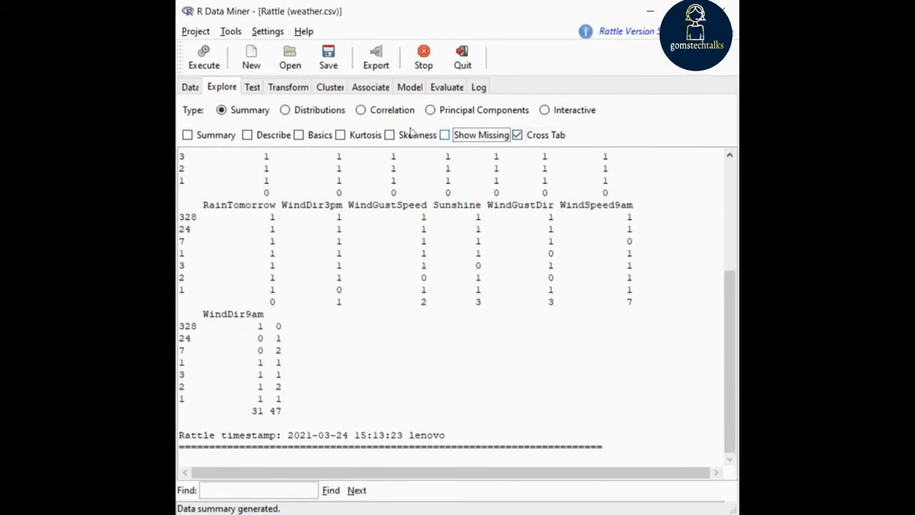
pyautogui.click(204, 63)
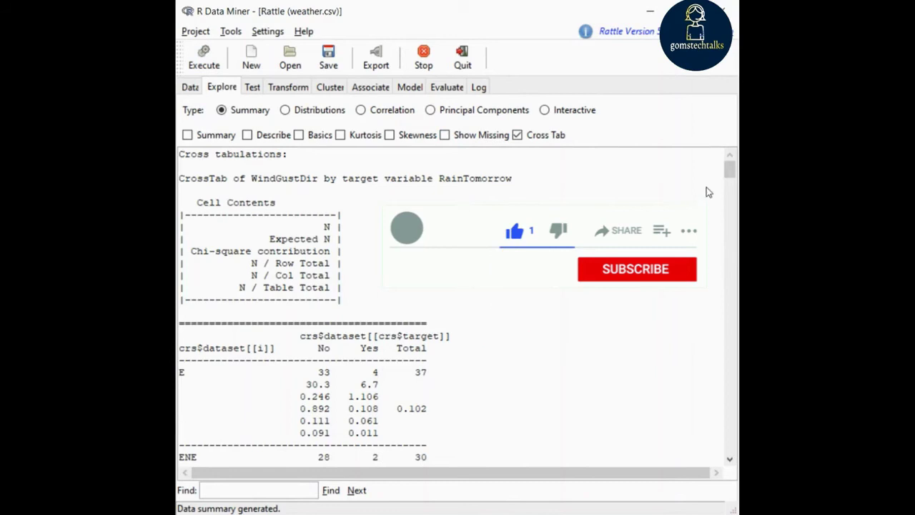
pyautogui.moveTo(730, 172)
pyautogui.mouseDown()
pyautogui.moveTo(731, 439)
pyautogui.moveTo(715, 167)
pyautogui.mouseUp()
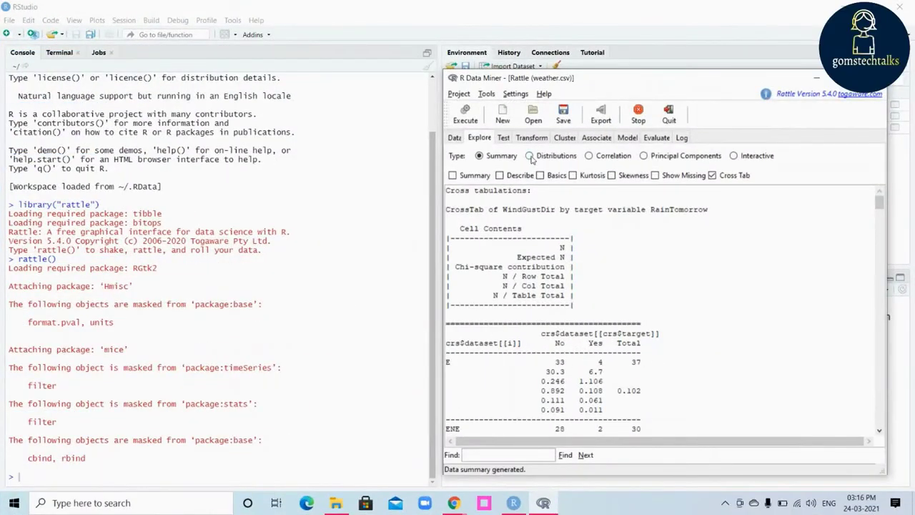
# Select the Distributions option on the Explore tab
pyautogui.click(531, 157)
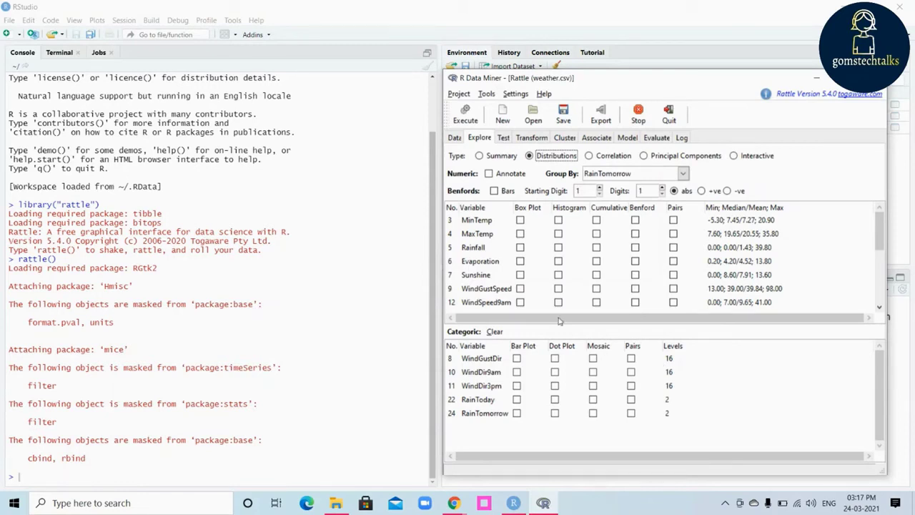
# Plot a Rainfall box plot by RainTomorrow and move the Rattle window aside to view it
pyautogui.click(520, 248)
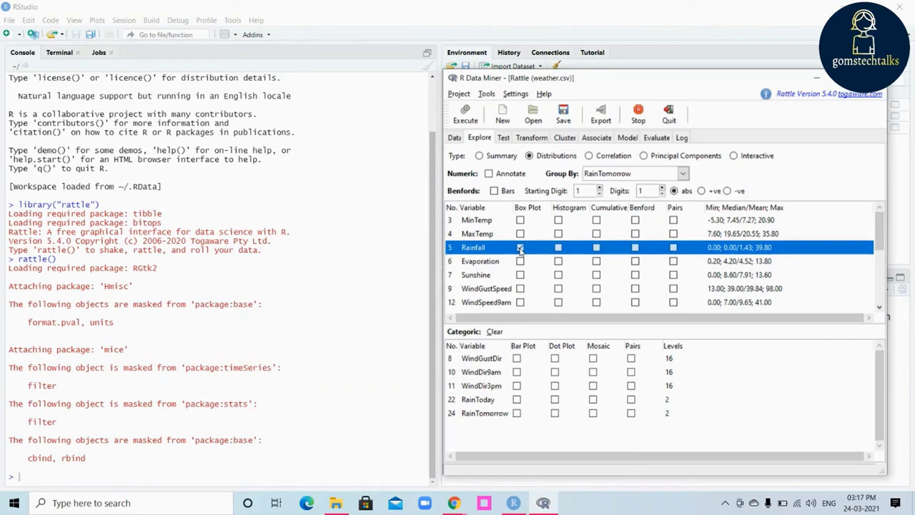
pyautogui.click(463, 115)
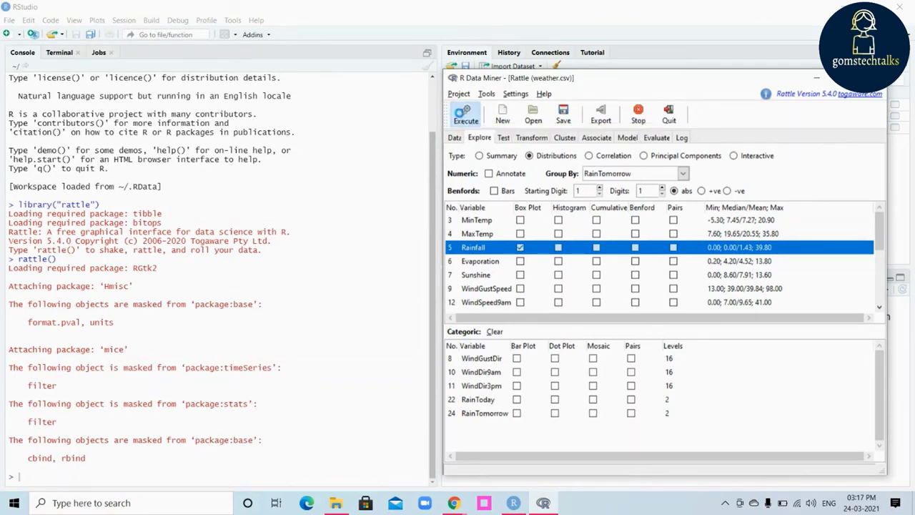
pyautogui.moveTo(692, 88); pyautogui.dragTo(265, 45)
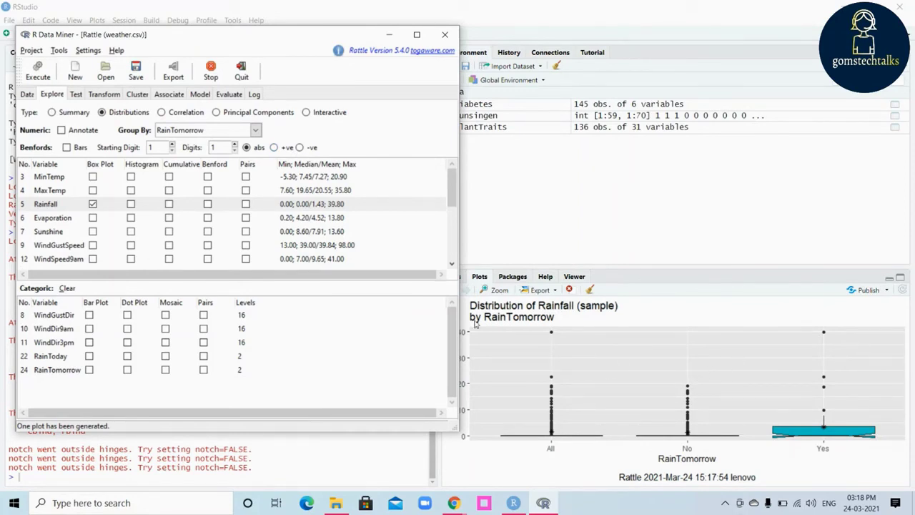
# Replace the Rainfall box plot with a Sunshine histogram, plotting No and Yes densities
pyautogui.click(93, 204)
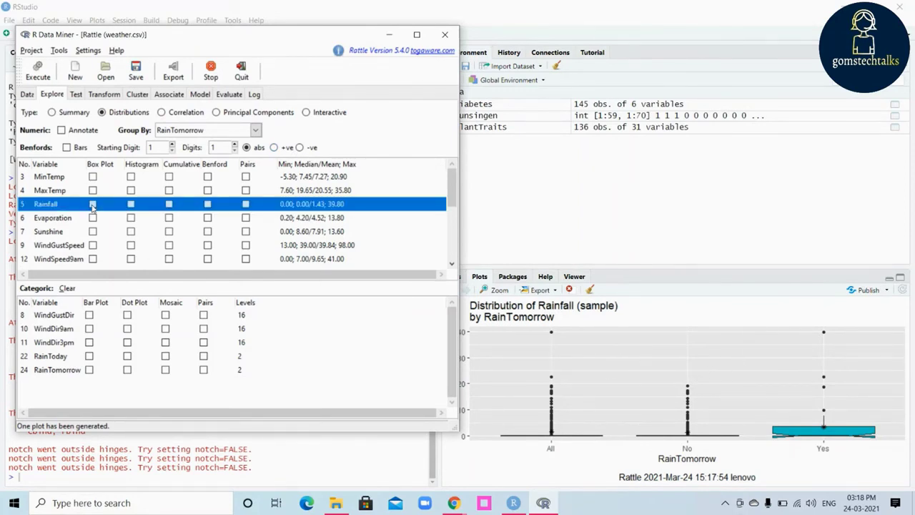
pyautogui.click(130, 231)
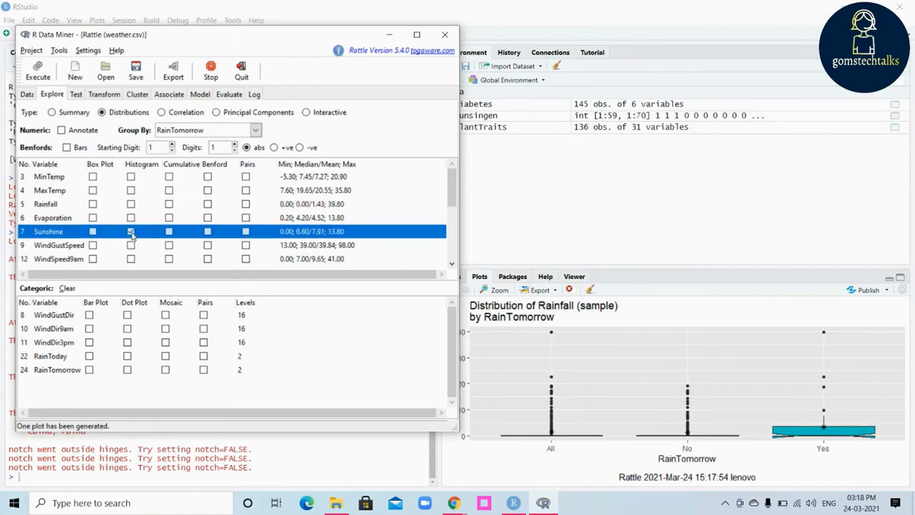
pyautogui.click(38, 71)
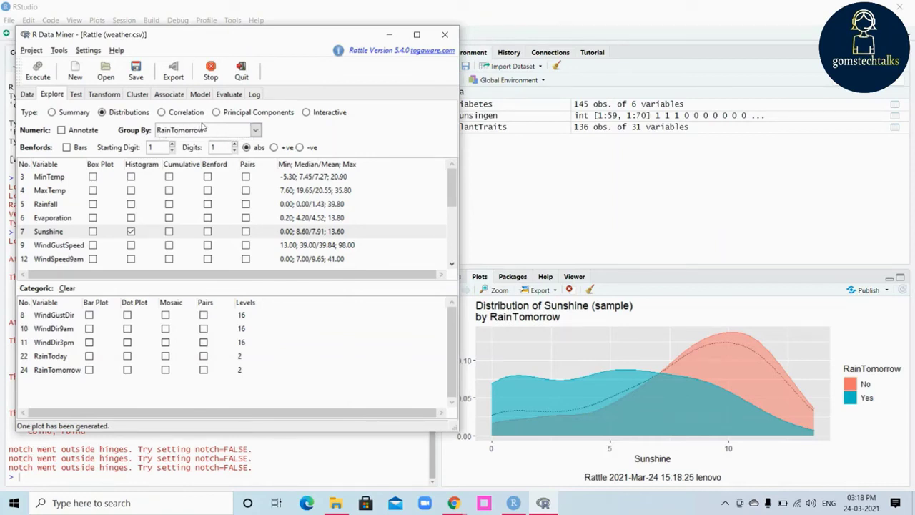
# Regroup the Sunshine distribution plot by RainToday, then clear its Histogram request
pyautogui.click(255, 130)
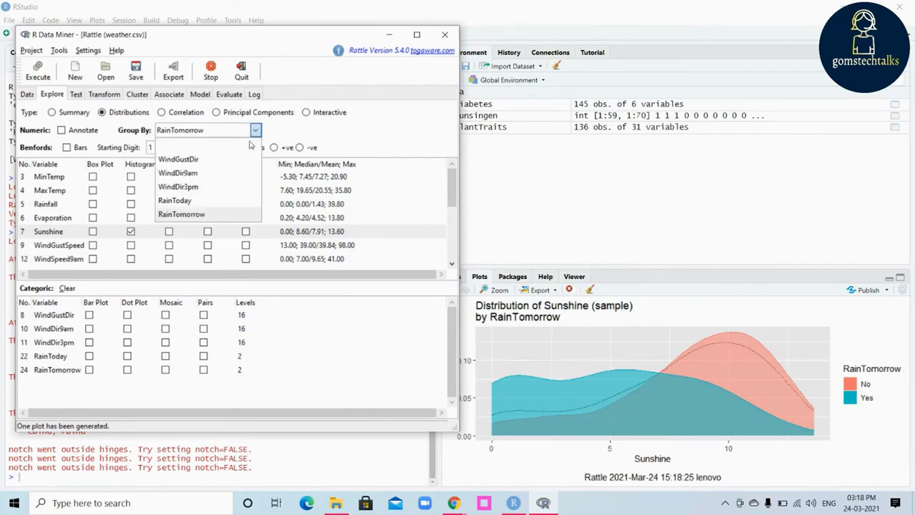
pyautogui.click(218, 203)
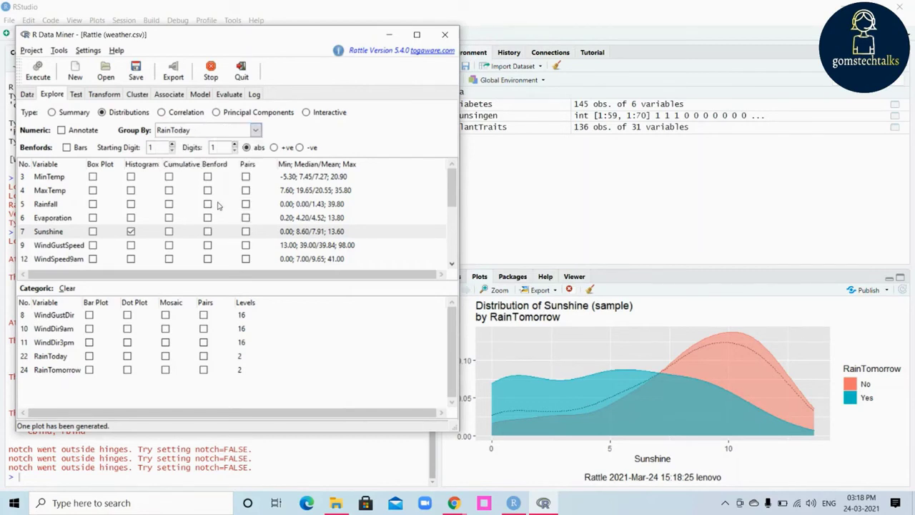
pyautogui.click(38, 70)
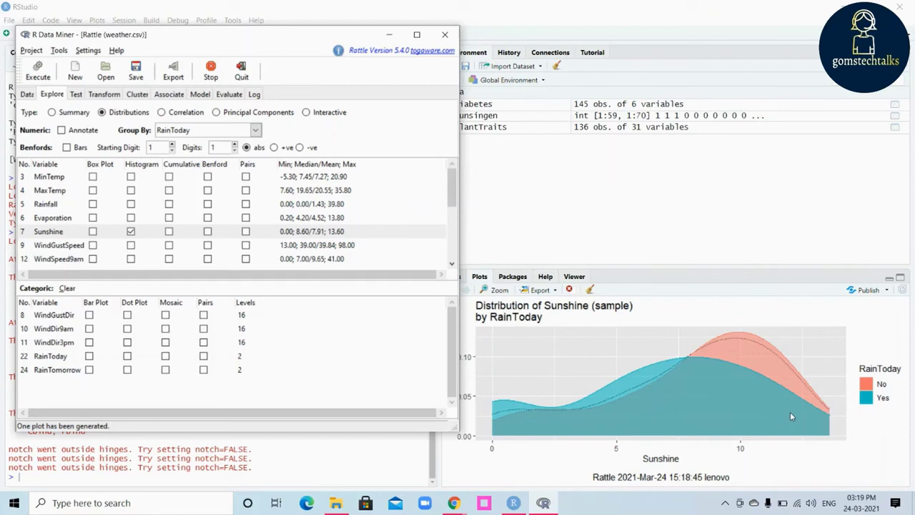
pyautogui.click(130, 231)
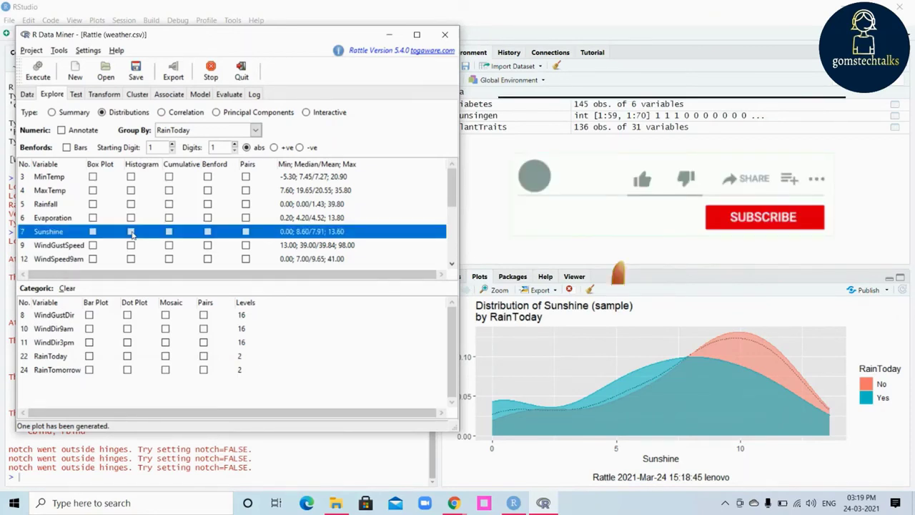
# Generate a WindGustDir bar plot by RainToday, then clear the Bar Plot request
pyautogui.click(88, 315)
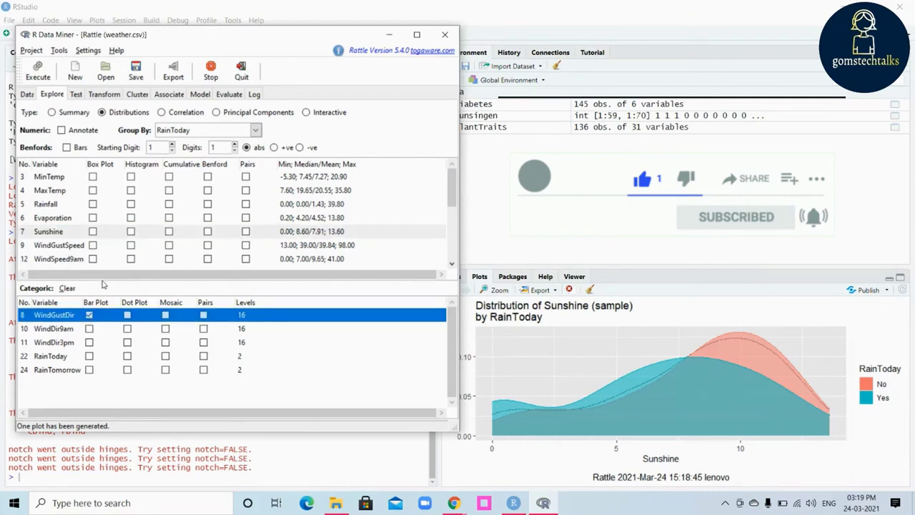
pyautogui.click(38, 71)
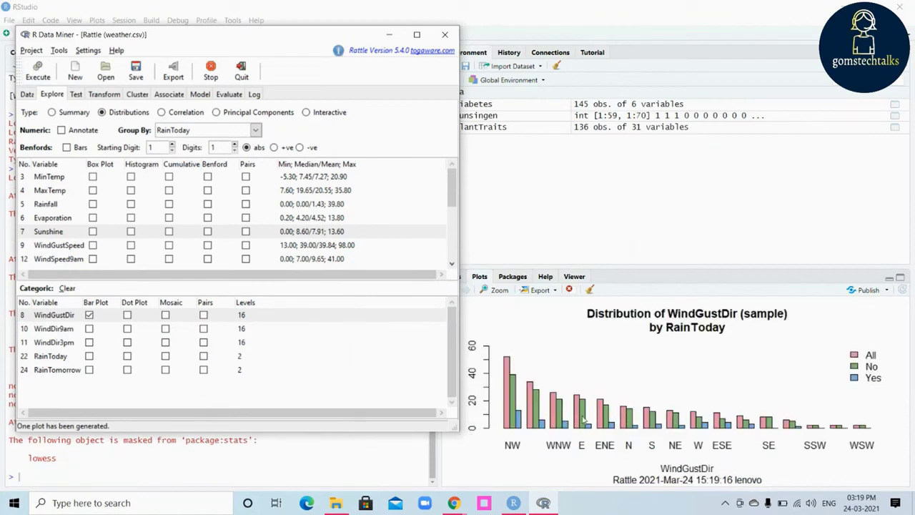
pyautogui.click(88, 316)
# Request and execute a Mosaic plot for RainTomorrow grouped by RainToday
pyautogui.click(166, 370)
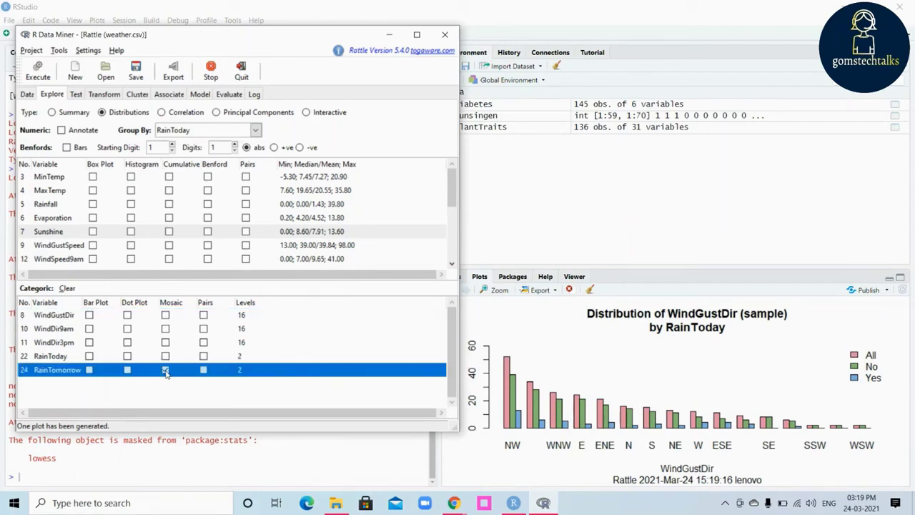
pyautogui.click(39, 72)
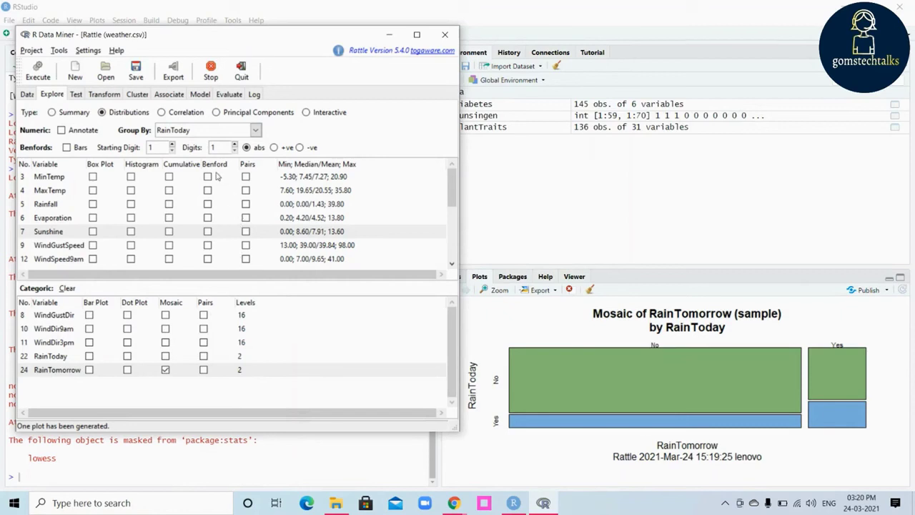
# Save RStudio's mosaic plot as PNG image Rplot01 in the F:/Udemy Tutorials folder
pyautogui.click(660, 281)
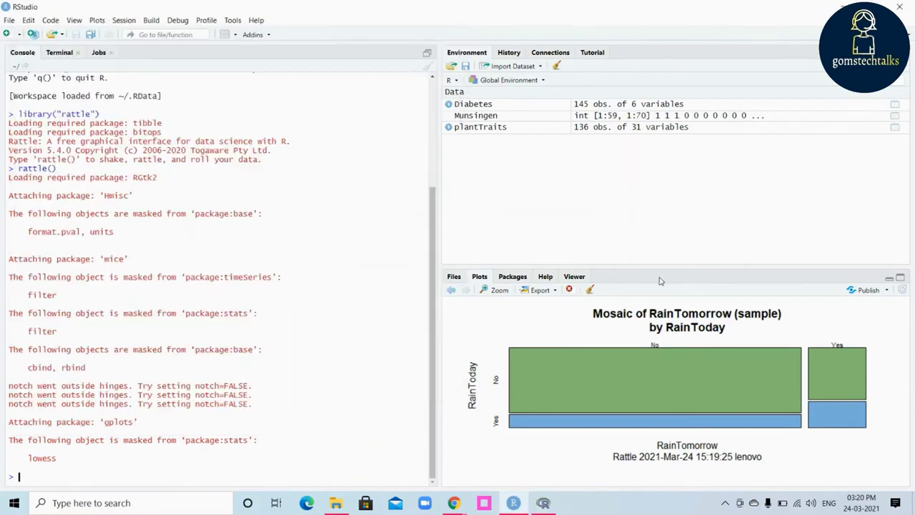
pyautogui.click(554, 292)
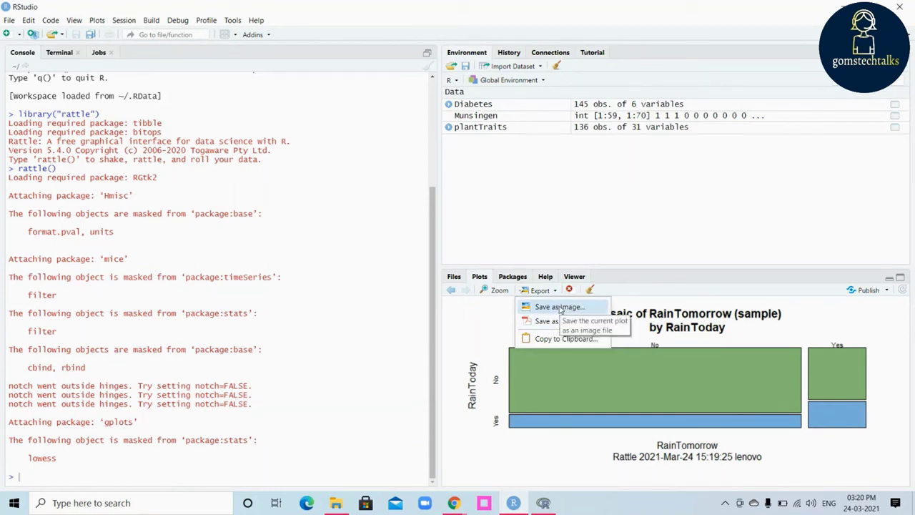
pyautogui.click(560, 306)
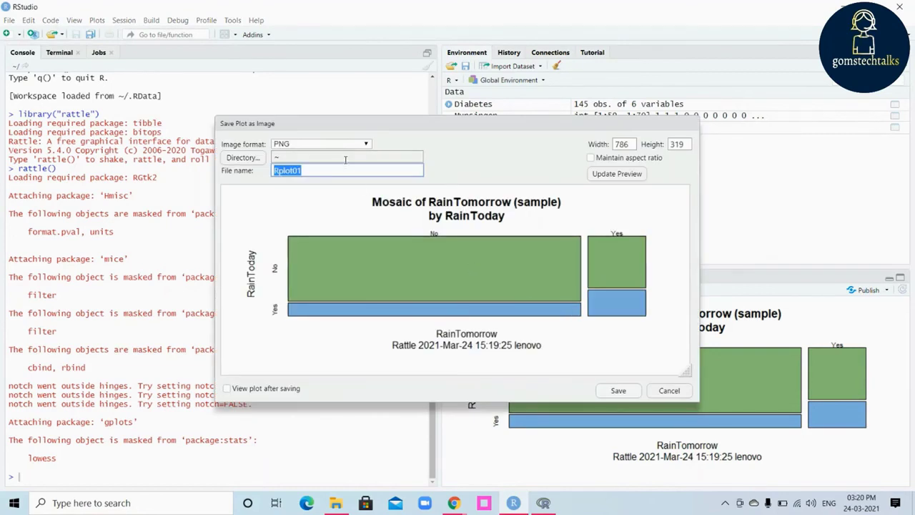
pyautogui.click(251, 160)
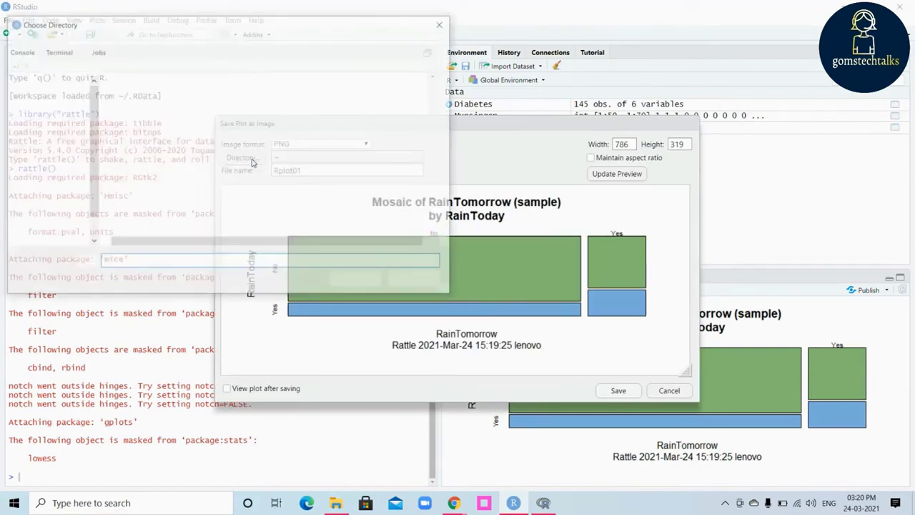
pyautogui.moveTo(95, 190); pyautogui.dragTo(95, 202)
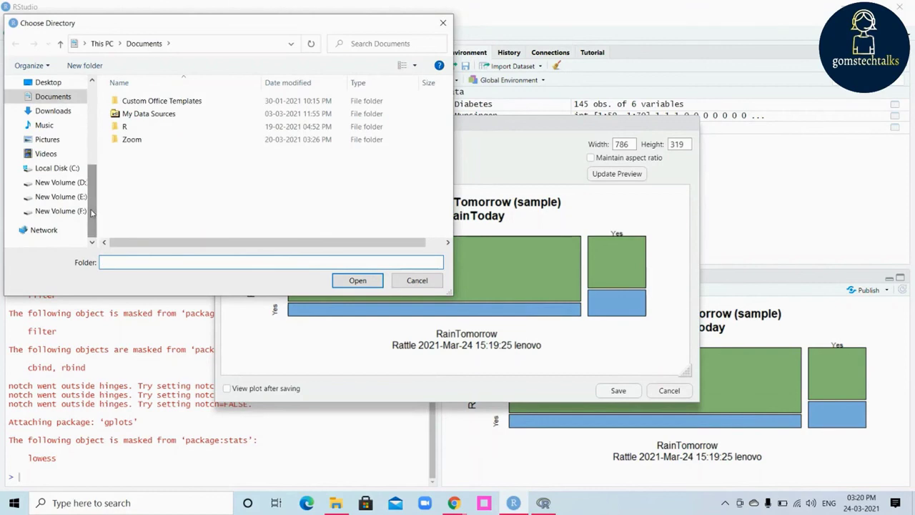
pyautogui.click(79, 201)
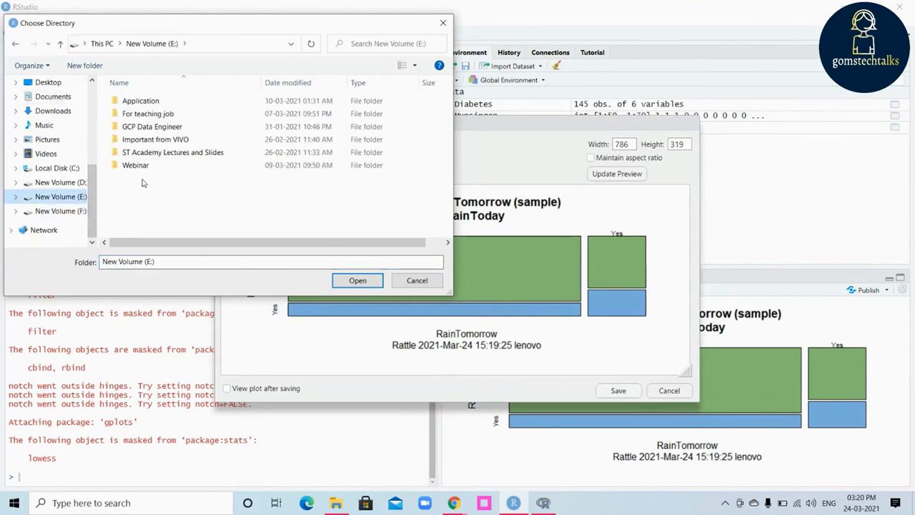
pyautogui.click(76, 212)
pyautogui.doubleClick(141, 191)
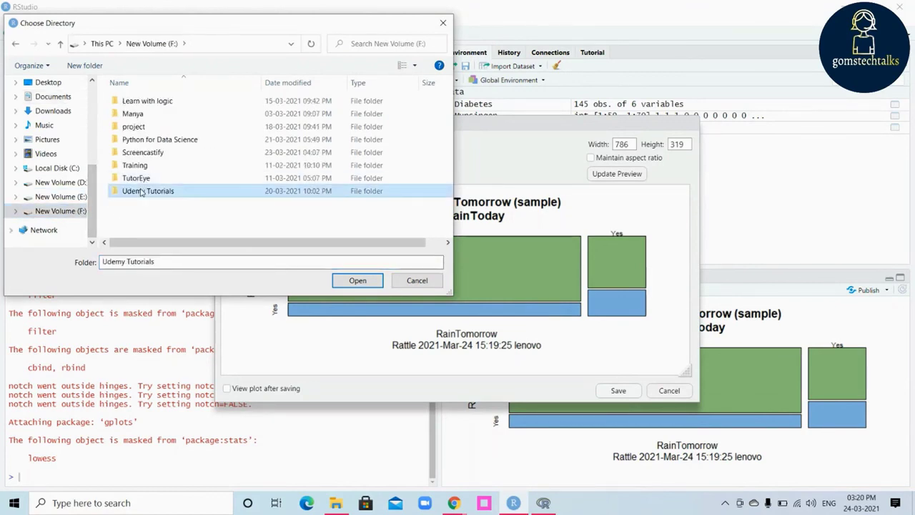
pyautogui.click(354, 283)
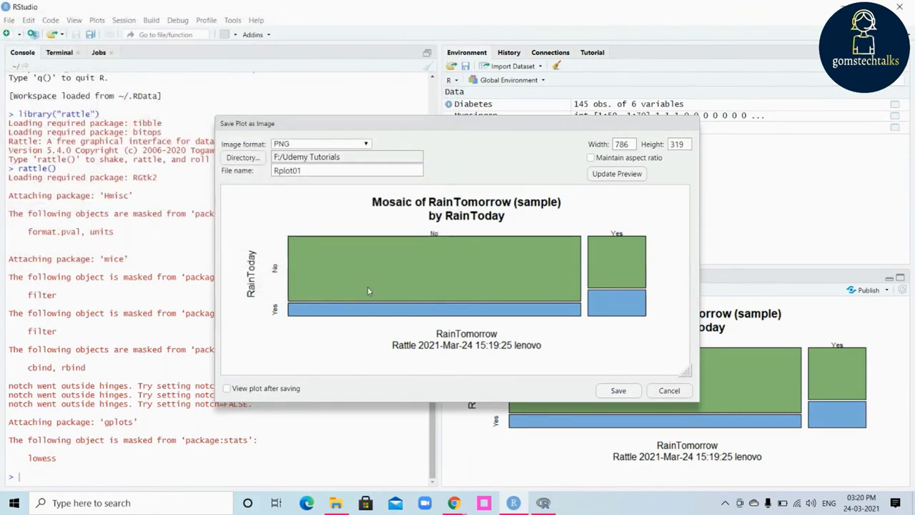
pyautogui.click(618, 392)
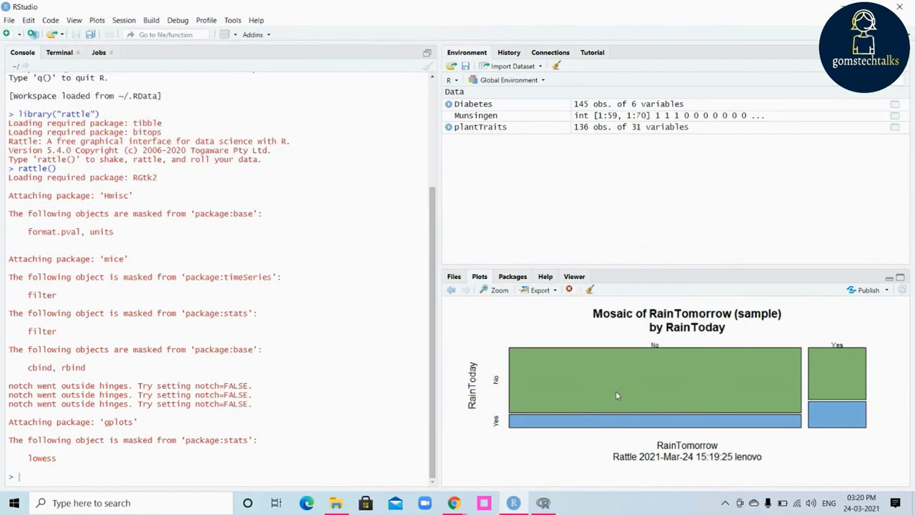
# Dismiss the Export menu and enlarge the Plots pane so the mosaic shows bigger
pyautogui.click(541, 290)
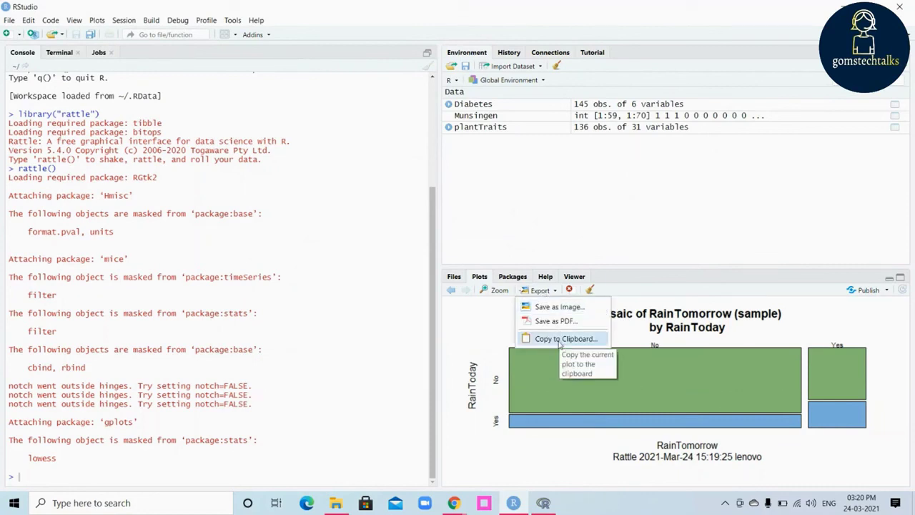
pyautogui.click(713, 335)
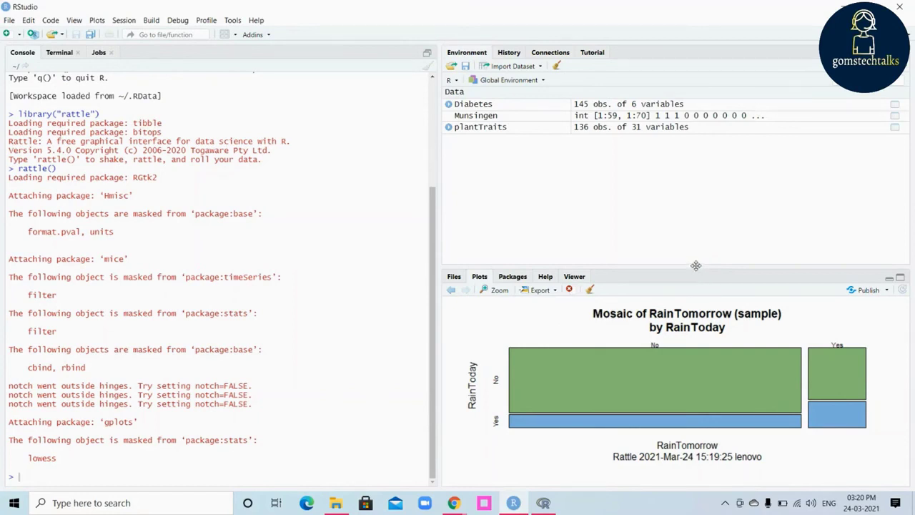
pyautogui.moveTo(696, 266); pyautogui.dragTo(694, 126)
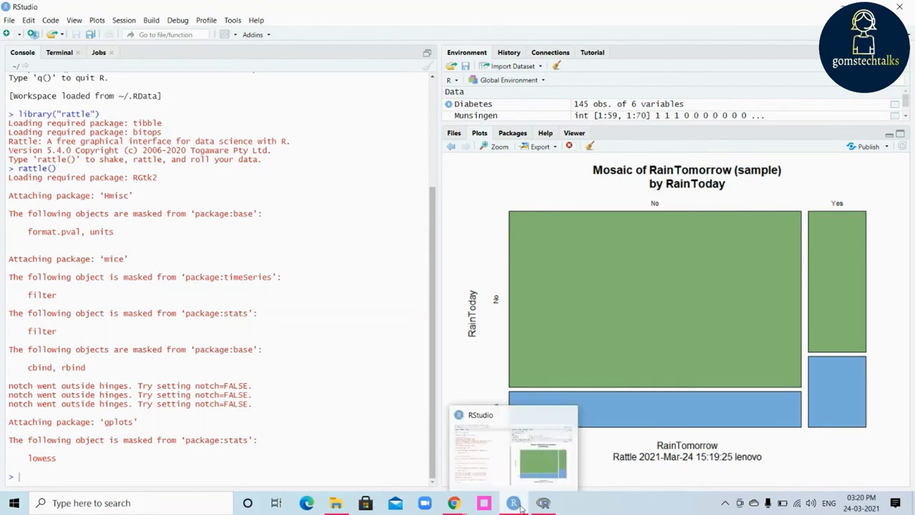
# Back in Rattle, enable Annotate and Benford Bars, then re-execute the plots
pyautogui.click(543, 503)
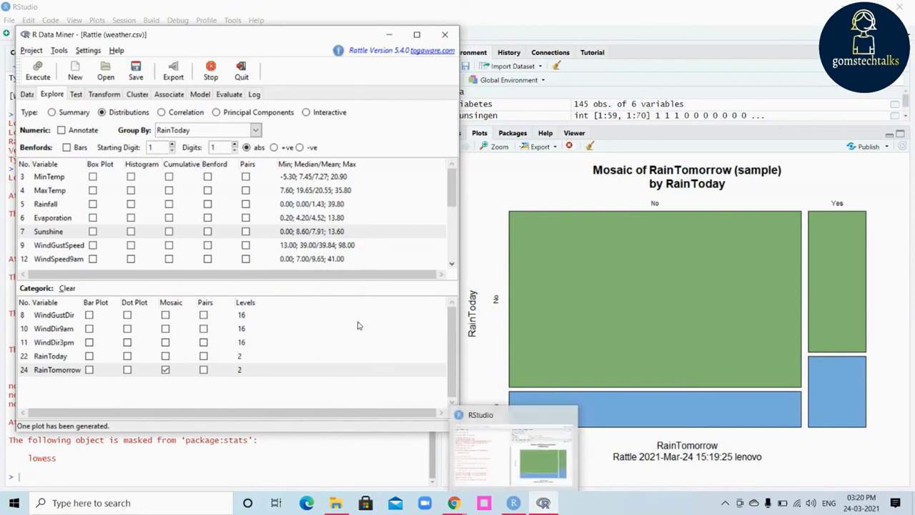
pyautogui.click(62, 131)
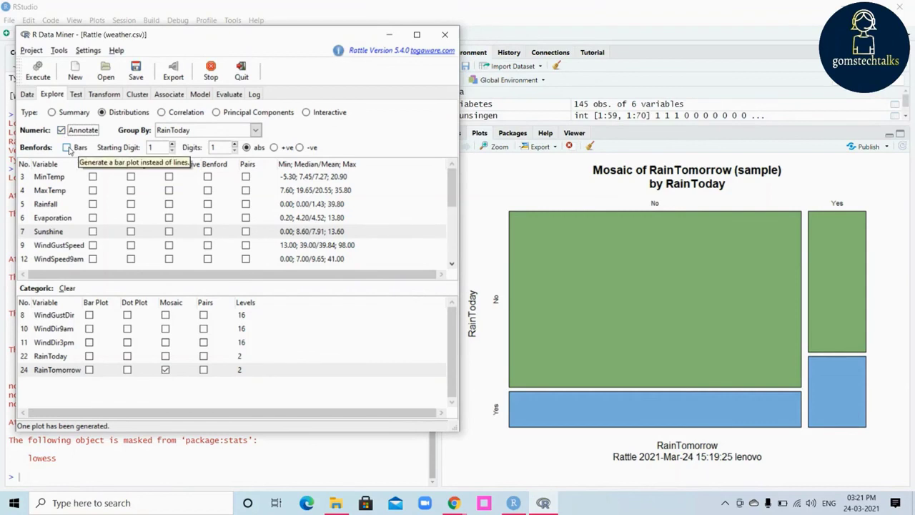
pyautogui.click(67, 147)
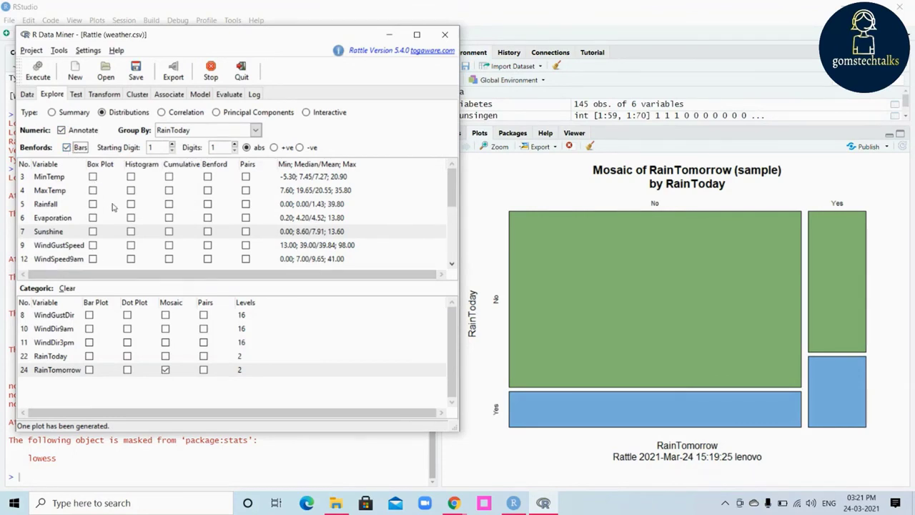
pyautogui.click(43, 75)
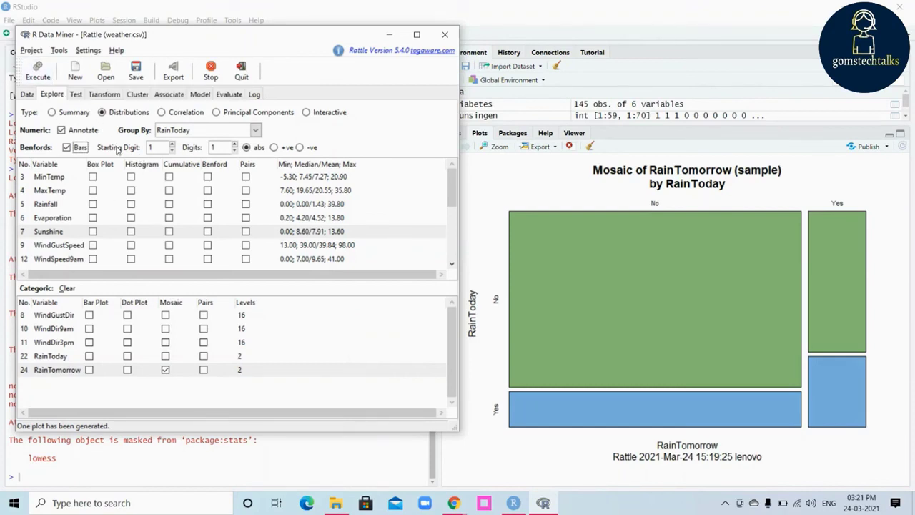